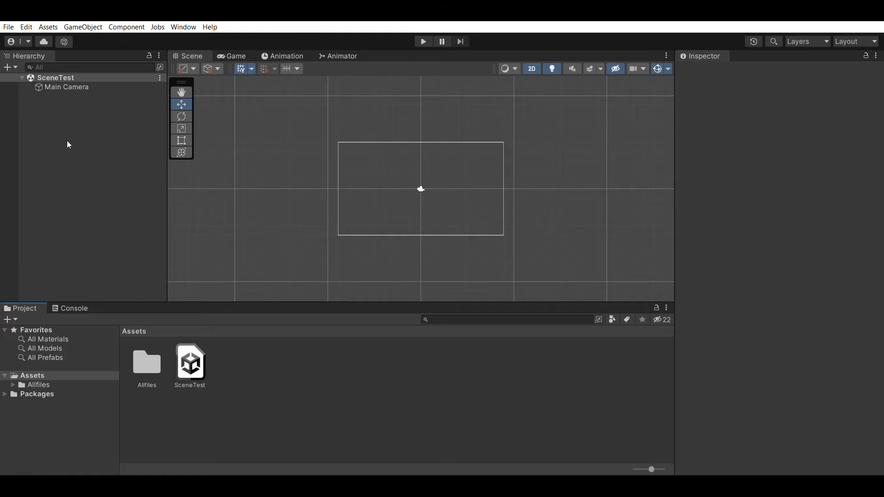
Step: Name the new TextMeshPro text Score and frame it in the scene view
left_click(69, 145)
type("ore")
key("Return")
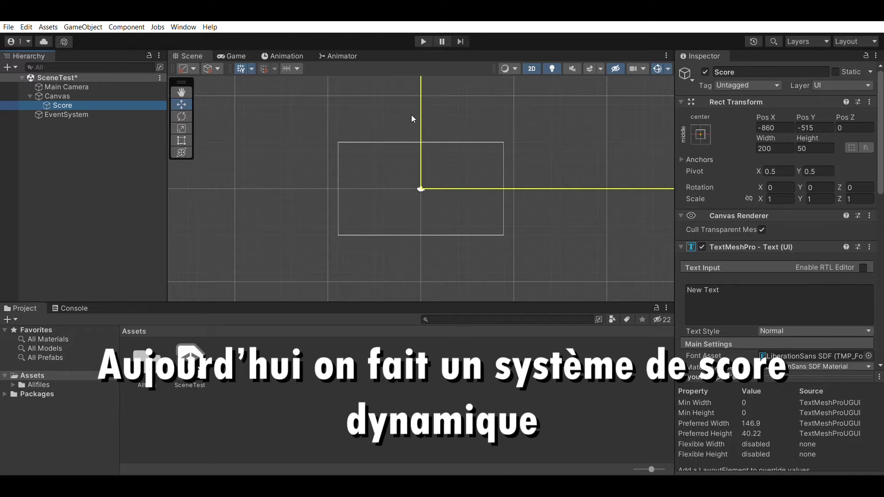
key("f")
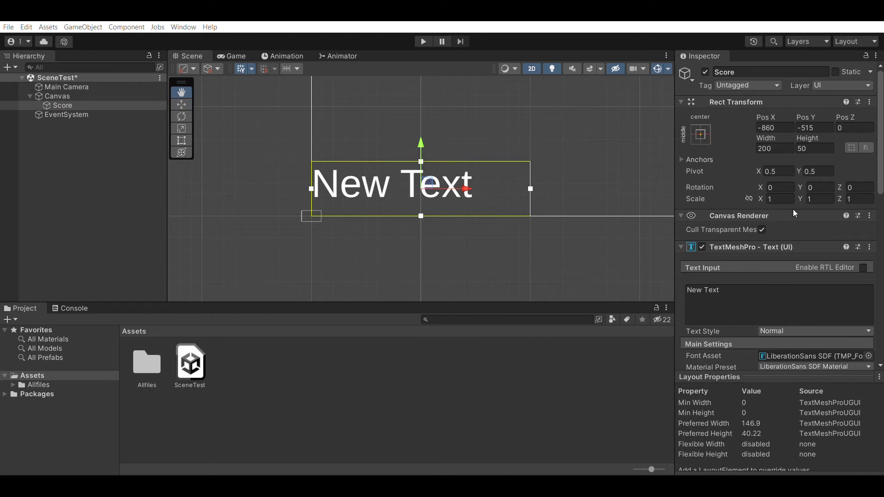
Step: Set the Score text's scale to 5, 5, 5
left_click(779, 198)
type("5")
left_click(819, 199)
type("5")
left_click(853, 198)
Step: Replace the placeholder text with 'SCORE :'
left_click(735, 302)
key("ctrl+a")
key("BackSpace")
type("SCOR")
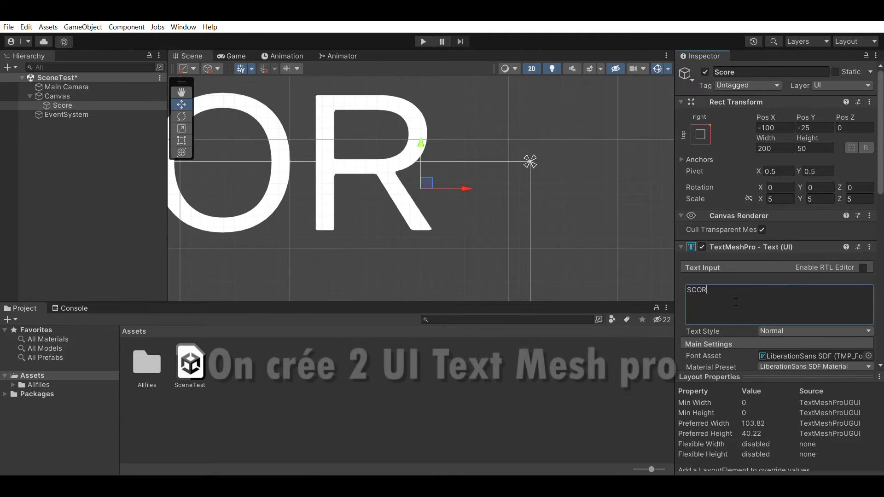
type("E :")
Step: Move the SCORE : text near the top of the canvas and reselect the Canvas
left_click_drag(426, 184, 173, 305)
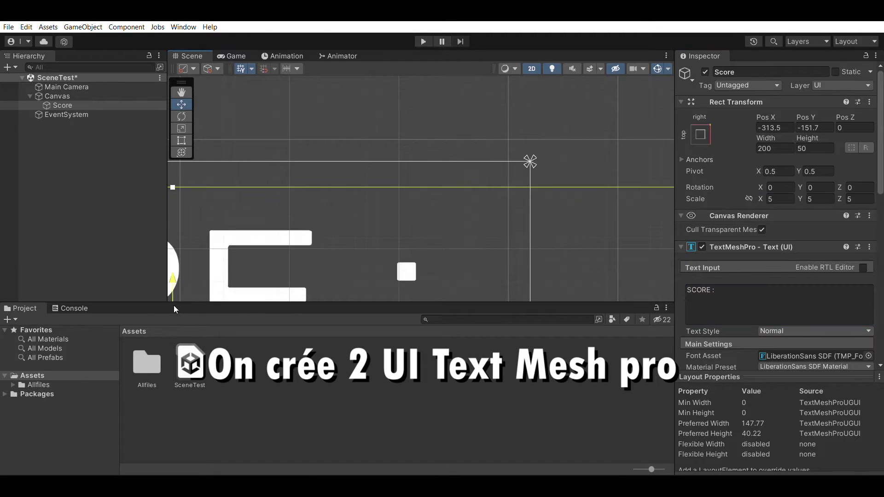
scroll(378, 243, "down", 3)
key("q")
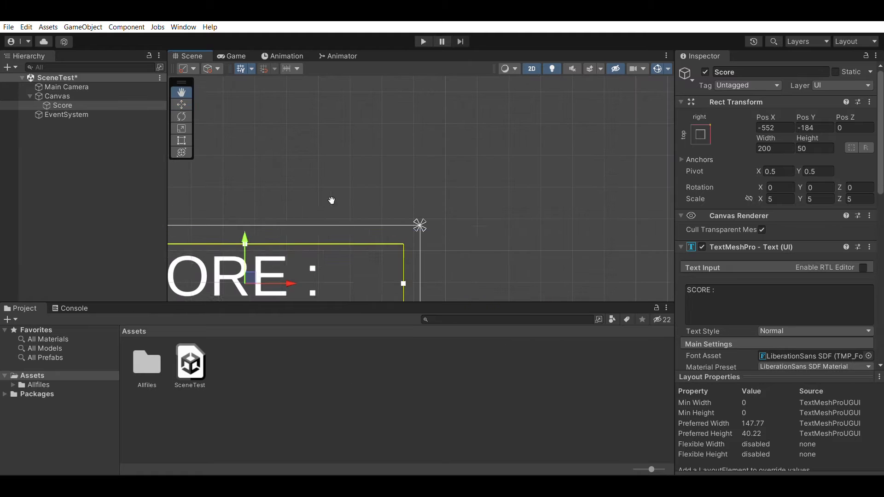
middle_click_drag(332, 200, 423, 64)
left_click(267, 372)
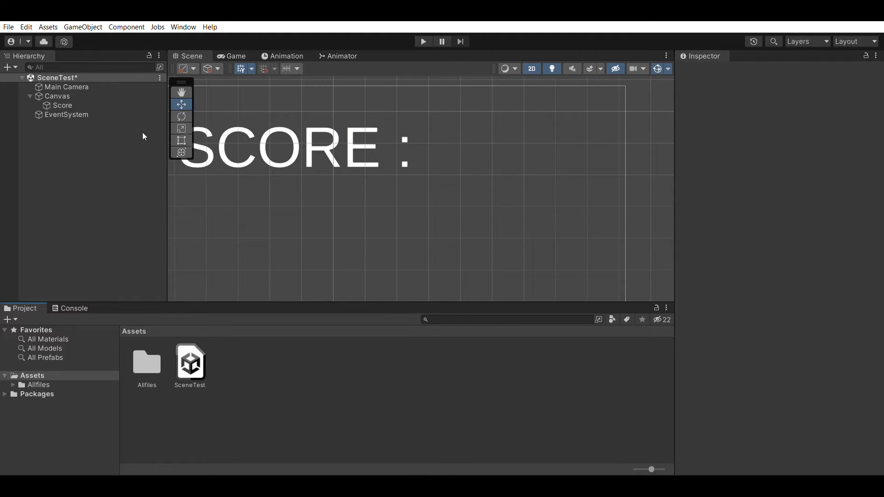
left_click(65, 96)
key("Down")
key("Up")
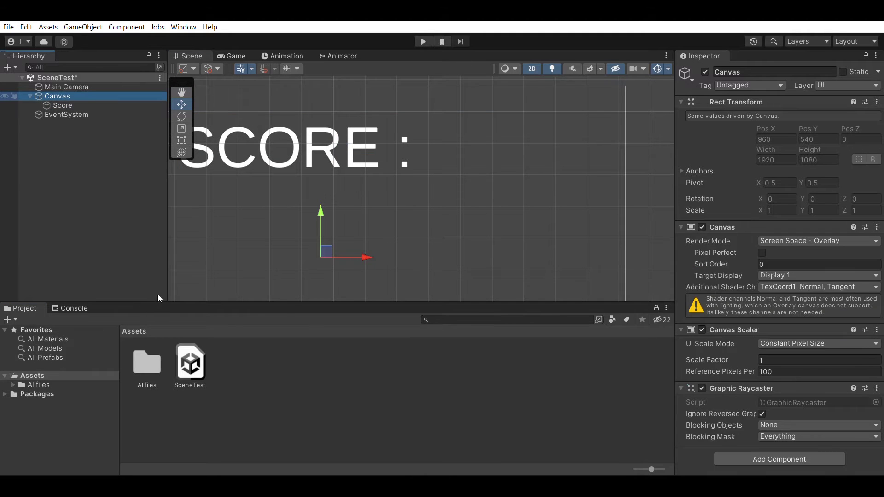
Step: Place the new text right of SCORE : and set its scale to 5
left_click_drag(321, 257, 487, 148)
left_click(781, 199)
type("5")
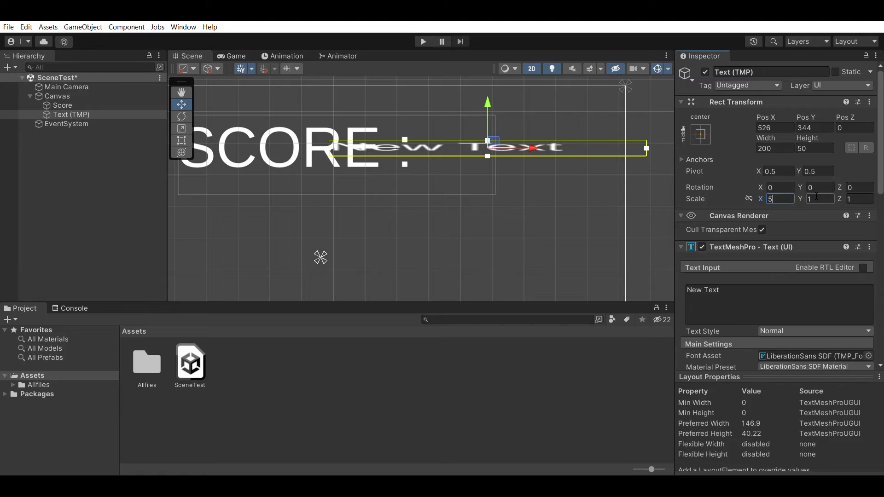
key("Return")
Step: Make the new text read 000 and centre-align it
left_click(741, 288)
type("000")
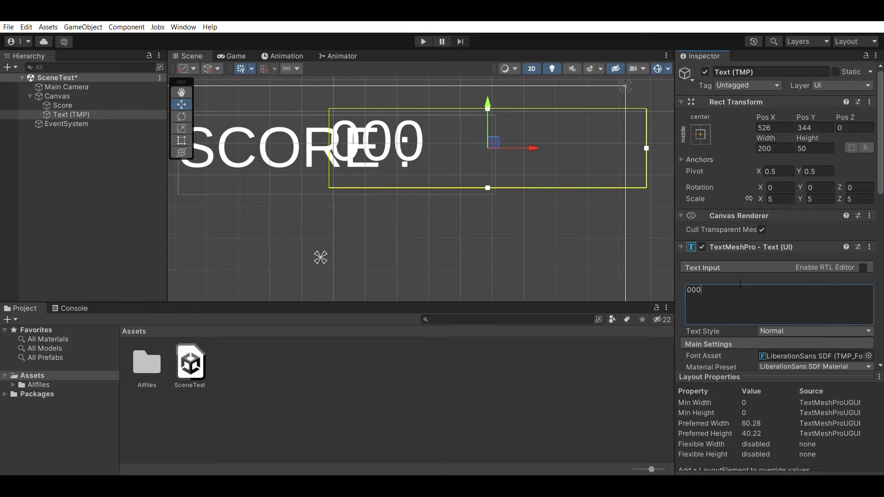
scroll(792, 290, "down", 5)
left_click(777, 280)
left_click_drag(493, 142, 508, 150)
left_click(368, 379)
Step: Rename the number text object to ScoreNumber
scroll(371, 195, "down", 3)
left_click(71, 115)
left_click(733, 72)
type("ScoreNumber")
key("Return")
Step: Save a new BonusRestA clip and key Scale X and Y to 6 at 0:30
left_click(282, 56)
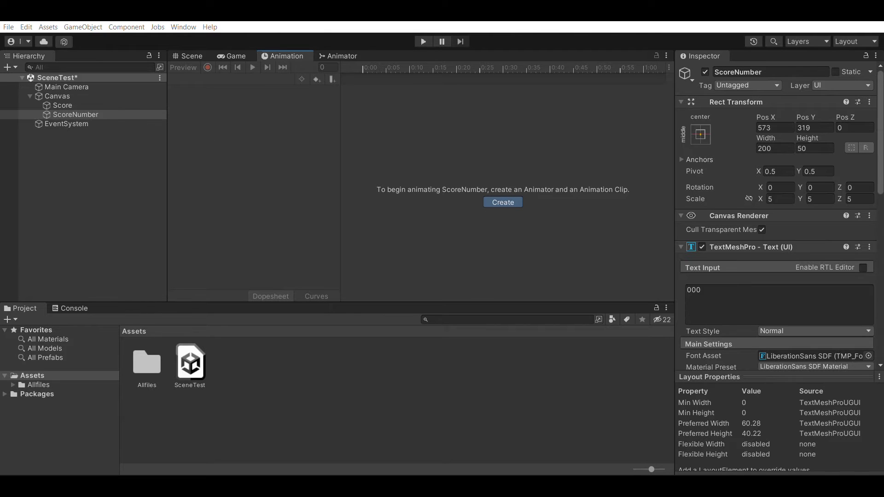
key("Return")
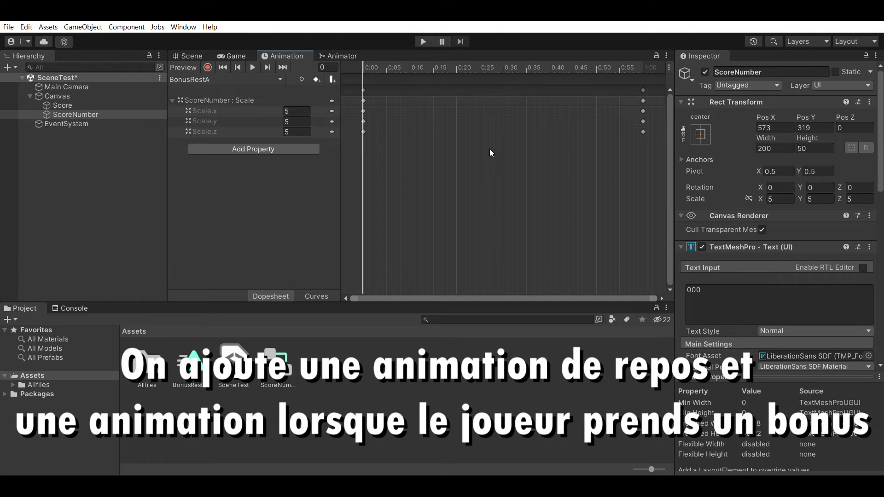
left_click_drag(475, 67, 503, 67)
left_click(297, 111)
type("6")
key("Tab")
type("6")
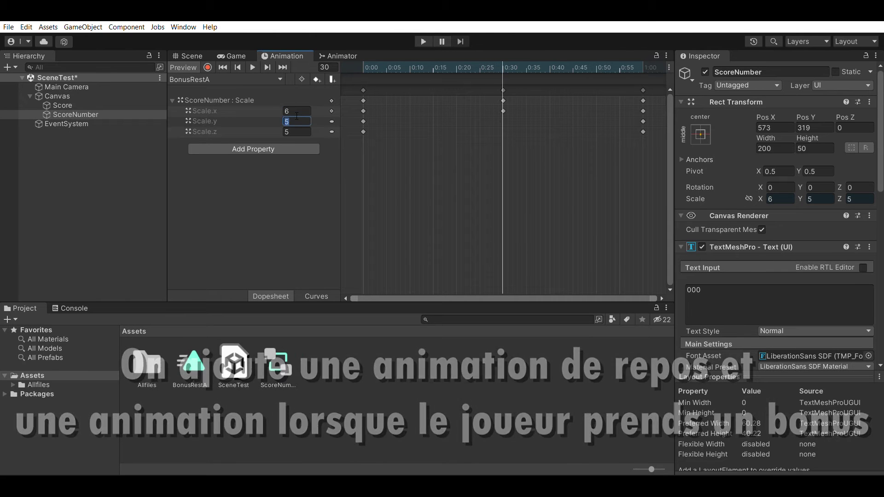
Step: Play the scene in the Game view to test the pulse, then reselect ScoreNumber
left_click(253, 67)
left_click(189, 56)
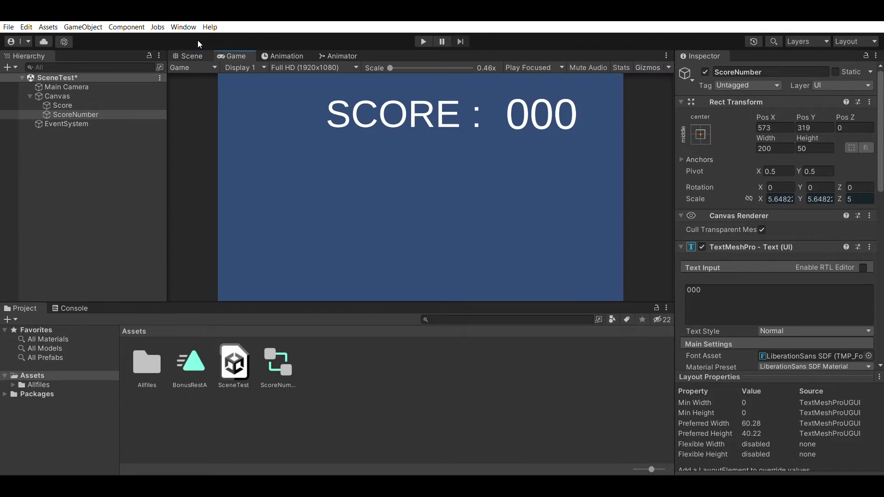
left_click(423, 41)
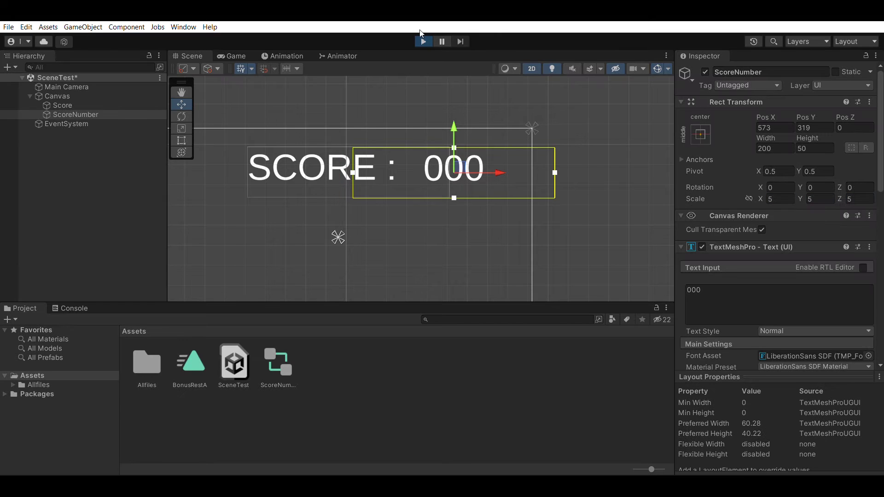
left_click(422, 40)
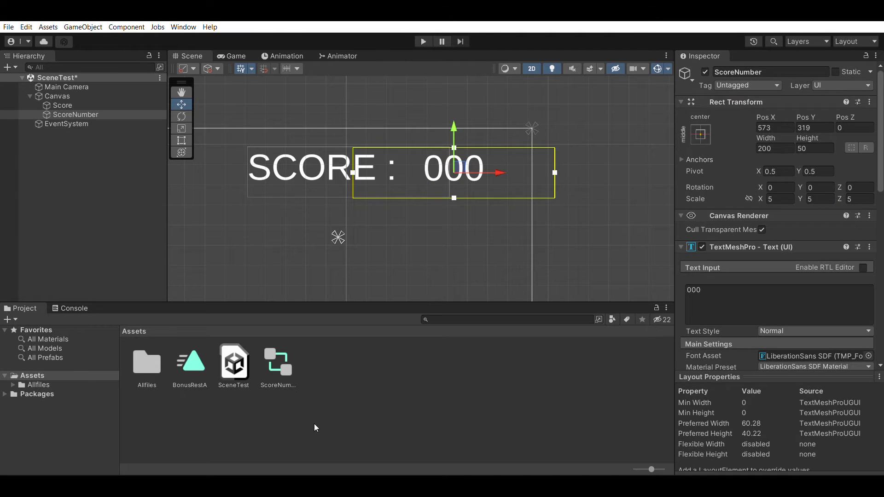
left_click(337, 237)
left_click(281, 55)
left_click(98, 114)
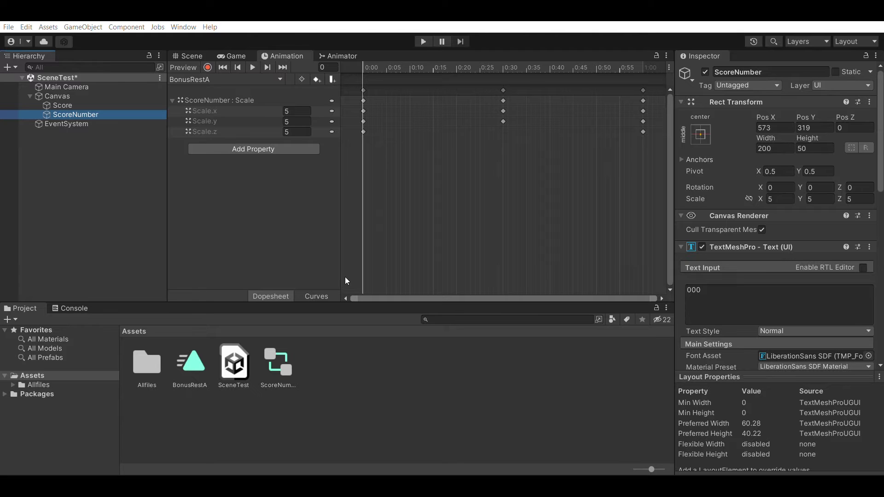
Step: Key ScoreNumber's scale at frames 5, 12 and 20 of the BonusIncA clip
left_click(387, 67)
left_click(304, 111)
left_click(419, 68)
left_click(297, 111)
type("4")
type("3.5")
key("Tab")
key("BackSpace")
mouse_move(456, 67)
left_mouse_down()
mouse_move(388, 57)
mouse_move(456, 56)
left_mouse_up()
key("Return")
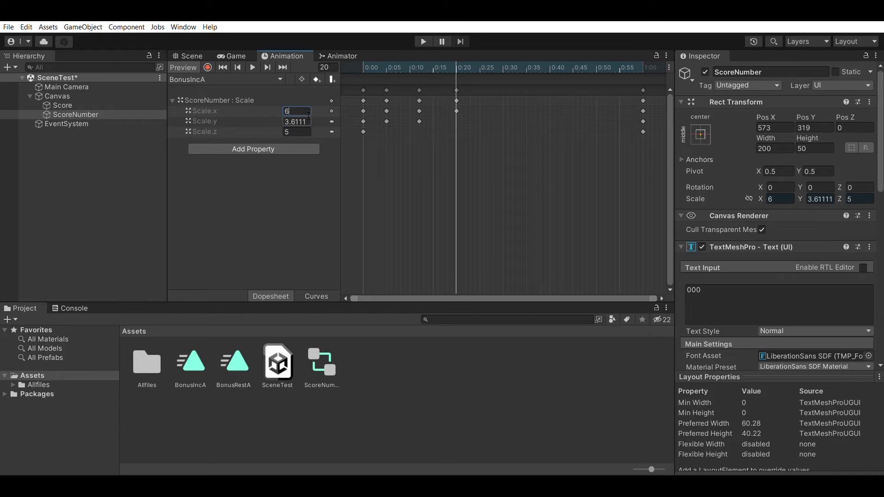
Step: Key scale 4.5 at frame 29 and settle it back at 5 at frame 37
key("period")
key("period")
key("period")
key("period")
key("period")
key("period")
type("4.5")
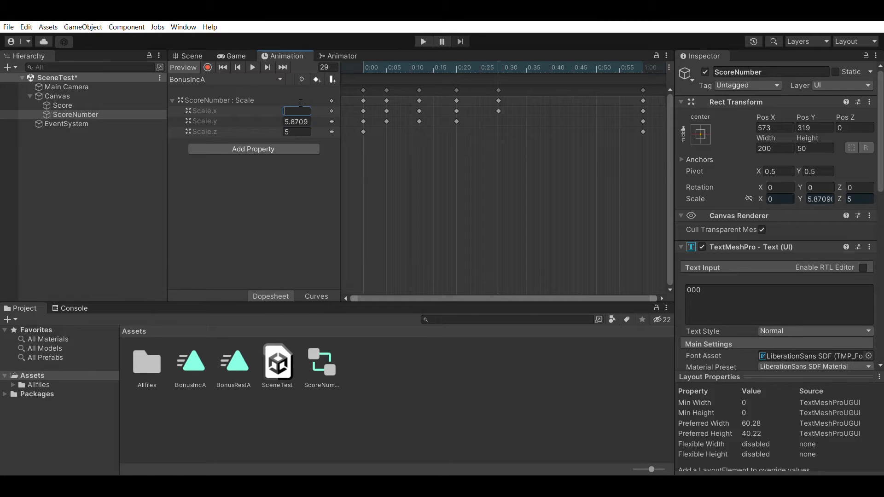
key("Tab")
type("4.5")
mouse_move(502, 67)
left_mouse_down()
mouse_move(506, 56)
mouse_move(535, 56)
left_mouse_up()
left_click(298, 112)
type("5")
key("Tab")
type("5")
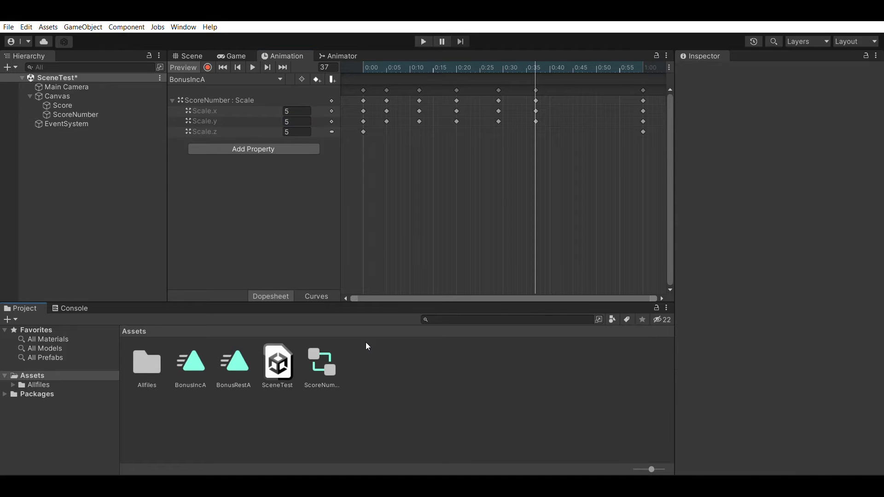
left_click(340, 56)
Step: Reposition the BonusIncA state in the graph and test-run the scene
left_click(321, 363)
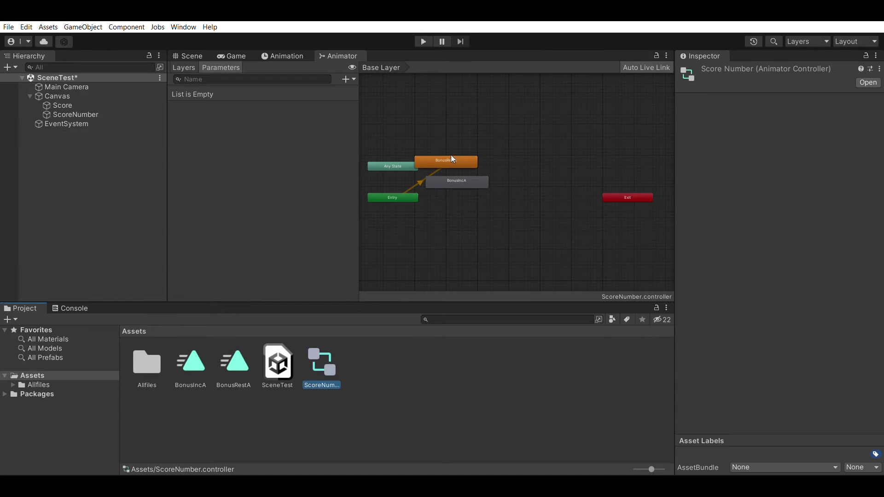
left_click_drag(454, 180, 468, 189)
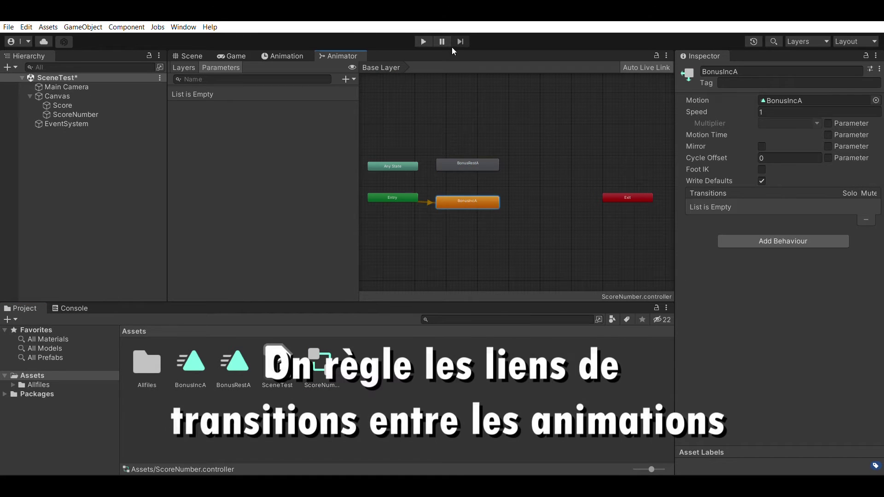
left_click(425, 39)
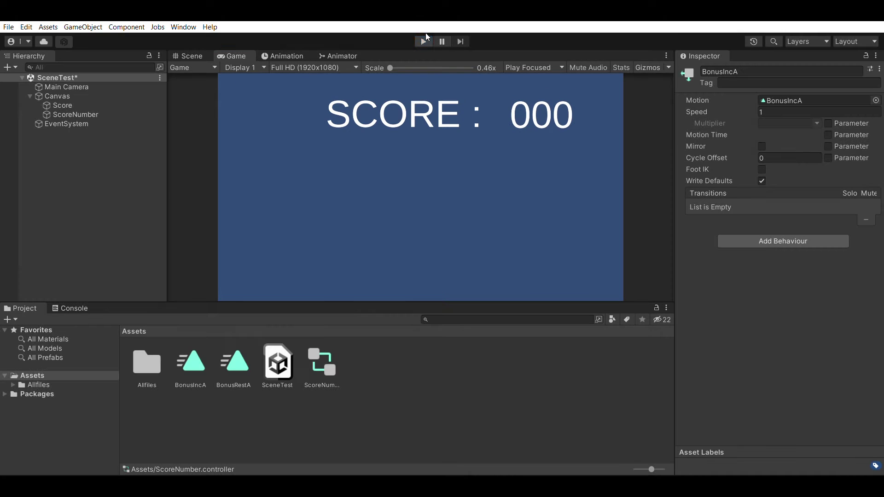
left_click(426, 37)
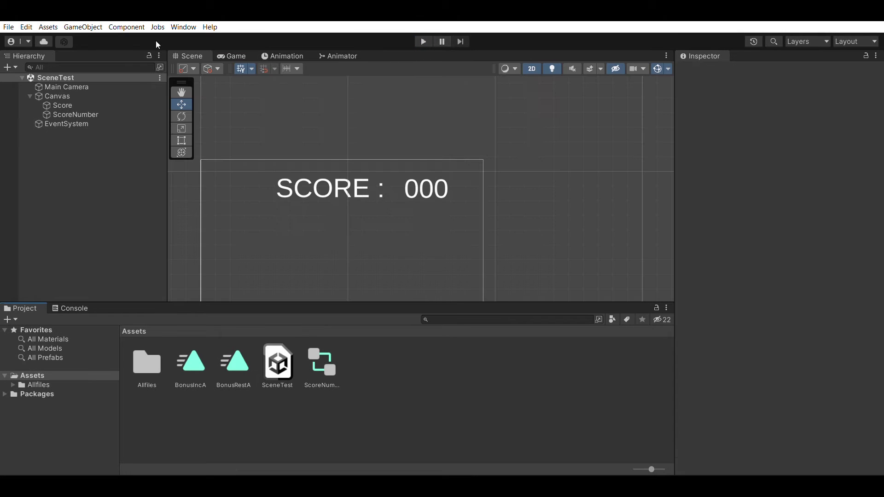
left_click(338, 55)
Step: Make BonusRestA the default state and link transitions between it and BonusIncA
left_click(459, 159)
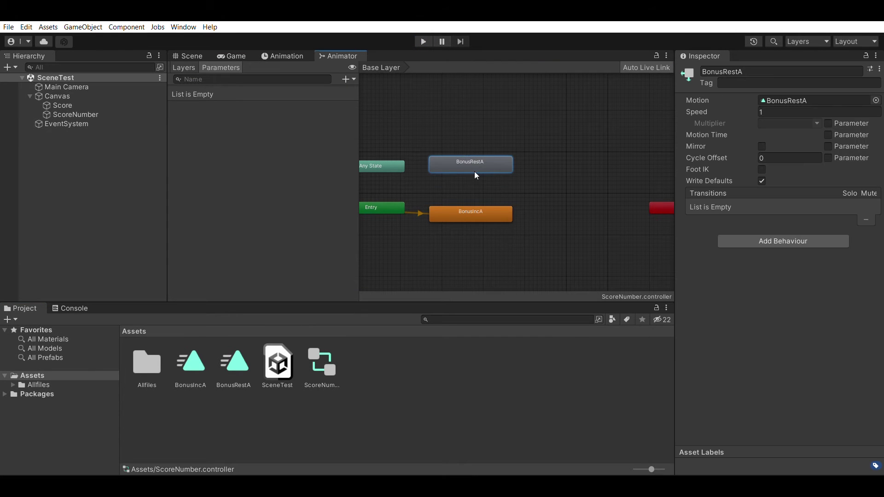
right_click(482, 205)
left_click(491, 208)
left_click(479, 162)
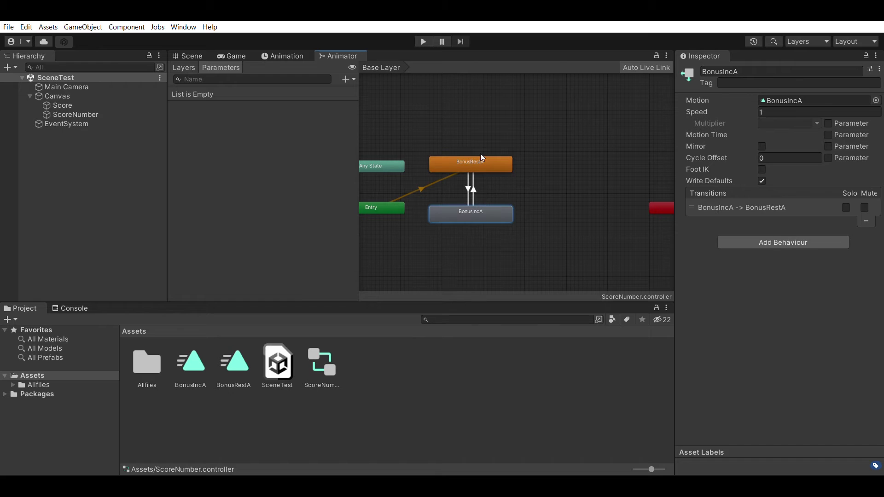
Step: Add a Bool animator parameter named BonusBool
left_click(346, 80)
left_click(359, 110)
type("BonusAnim")
key("BackSpace")
key("BackSpace")
key("BackSpace")
type("Bool")
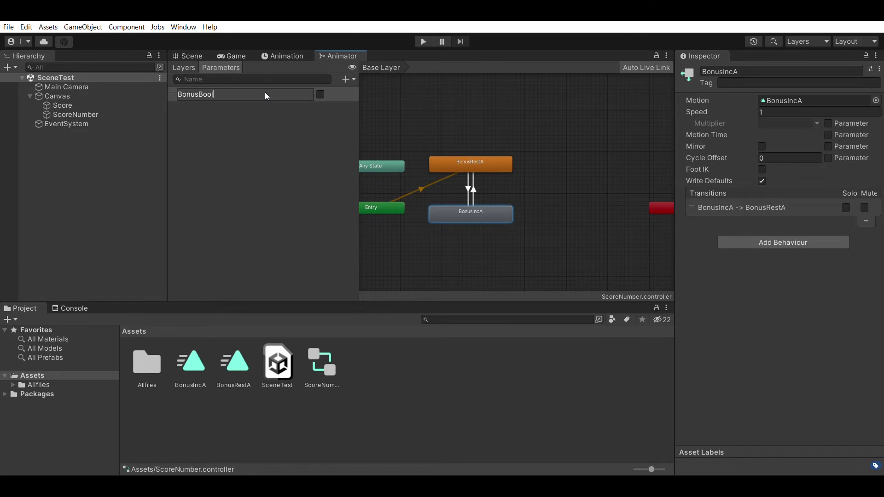
left_click(464, 174)
Step: Add a BonusBool condition to both transitions, setting the return transition's value
left_click(468, 189)
left_click(852, 326)
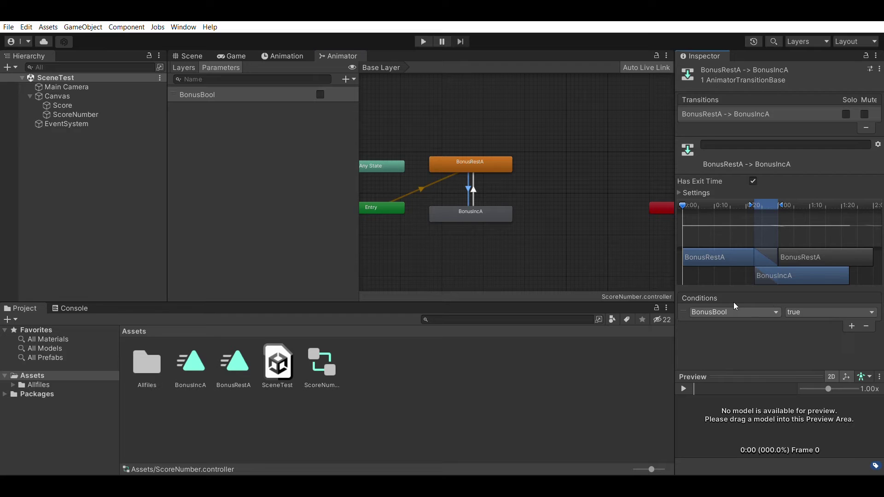
left_click(474, 189)
left_click(852, 326)
left_click(796, 312)
left_click(817, 330)
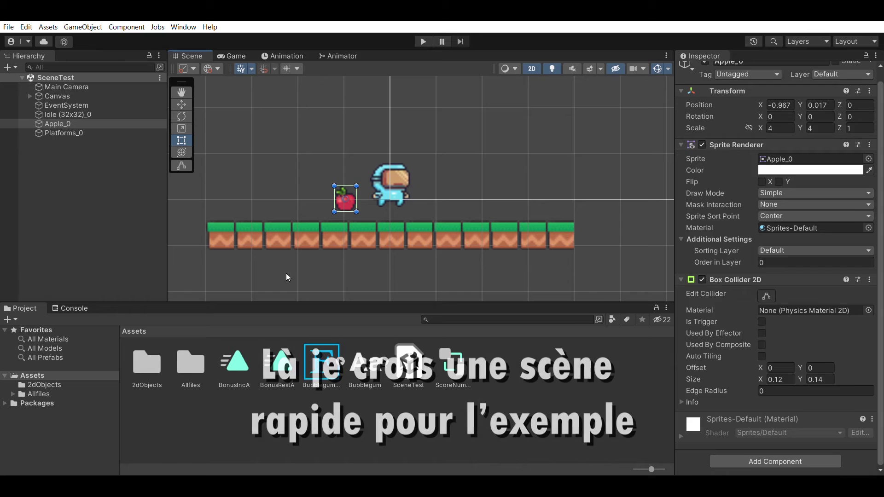
Step: Create the ItemLogic C# script and expand the Idle (32x32) sprite sheet
left_click(59, 123)
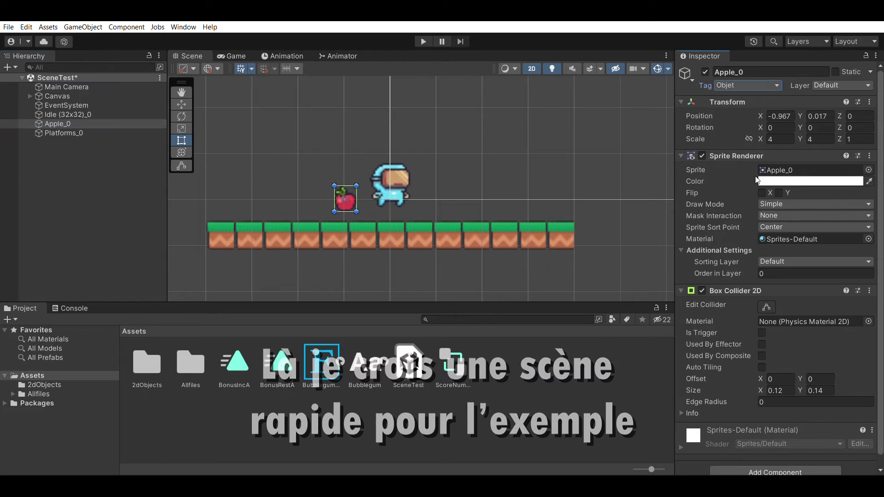
left_click(507, 399)
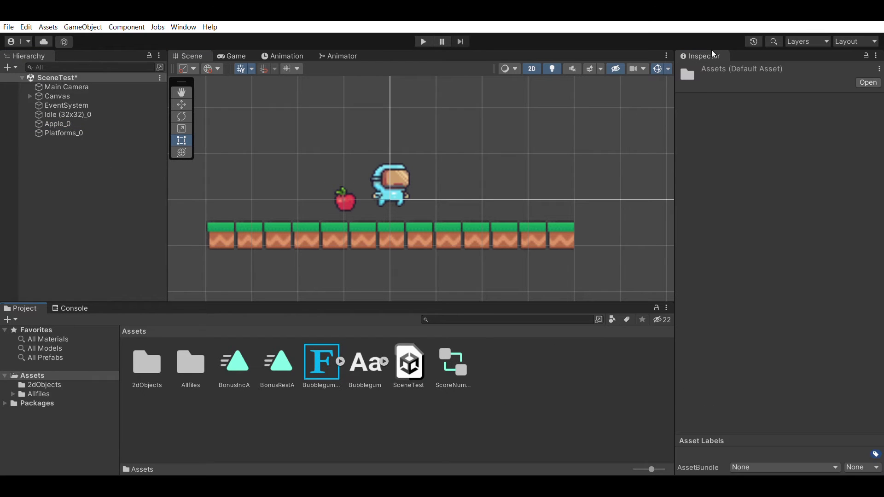
type("ItemLogic")
key("Return")
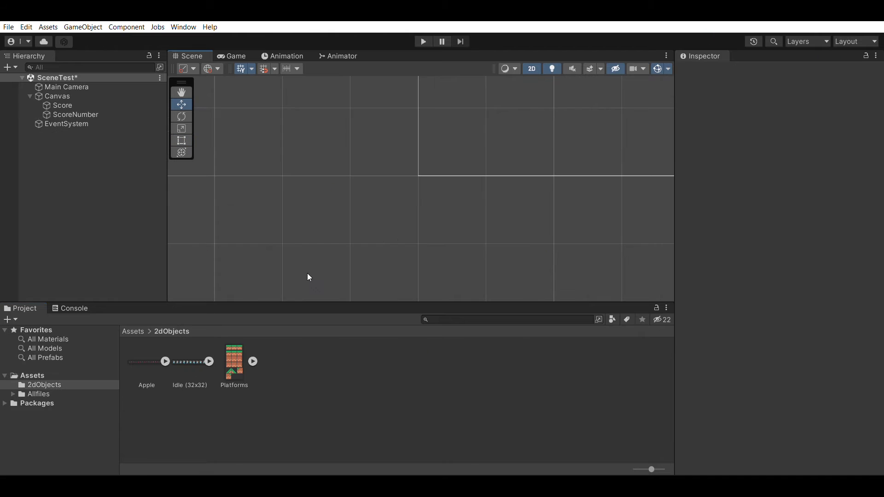
left_click(210, 361)
Step: Drag the first Idle player, Apple_0 and Platforms_0 sprites into the scene
left_click_drag(240, 357, 87, 168)
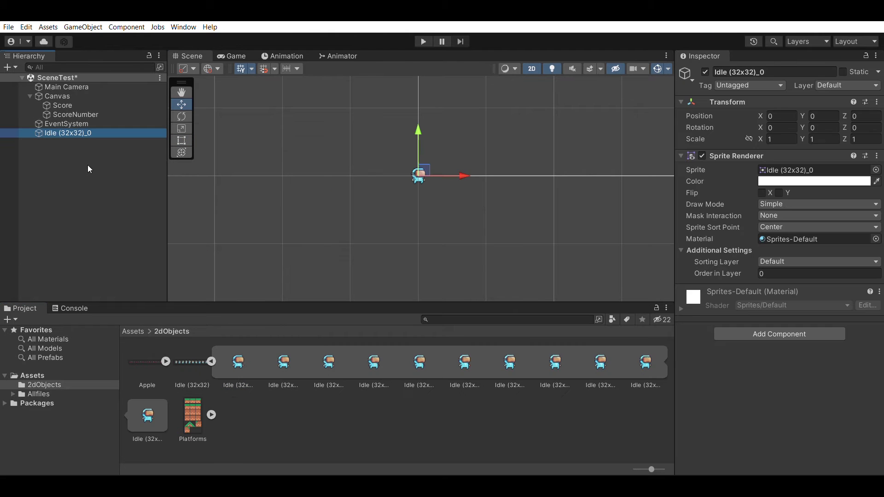
left_click(211, 362)
left_click(166, 362)
left_click_drag(191, 362, 69, 143)
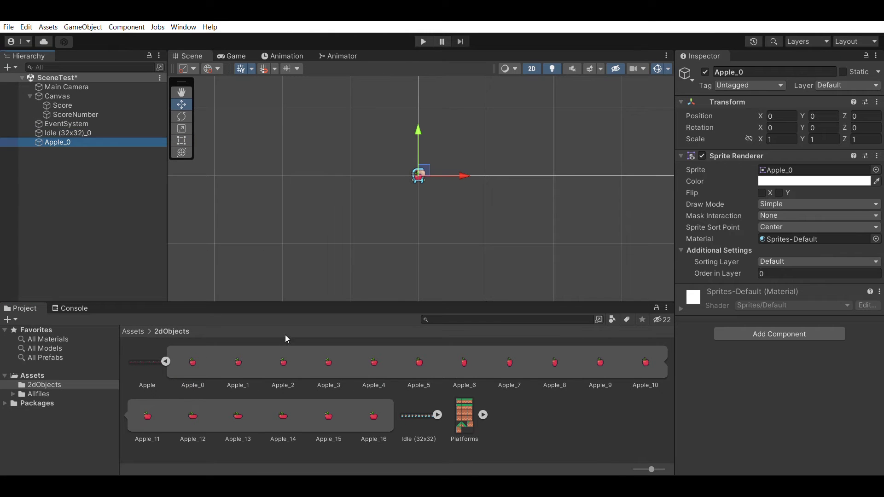
left_click(166, 361)
left_click(256, 362)
left_click(283, 362)
left_click_drag(291, 361, 83, 151)
left_click(256, 362)
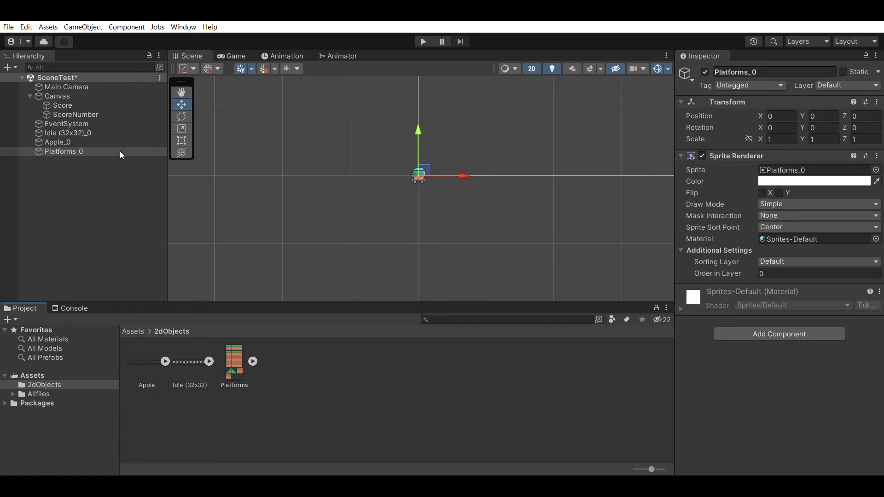
Step: Set Platforms_0 to Tiled draw mode with Adaptive tiling and width 2
left_click(786, 228)
left_click(783, 265)
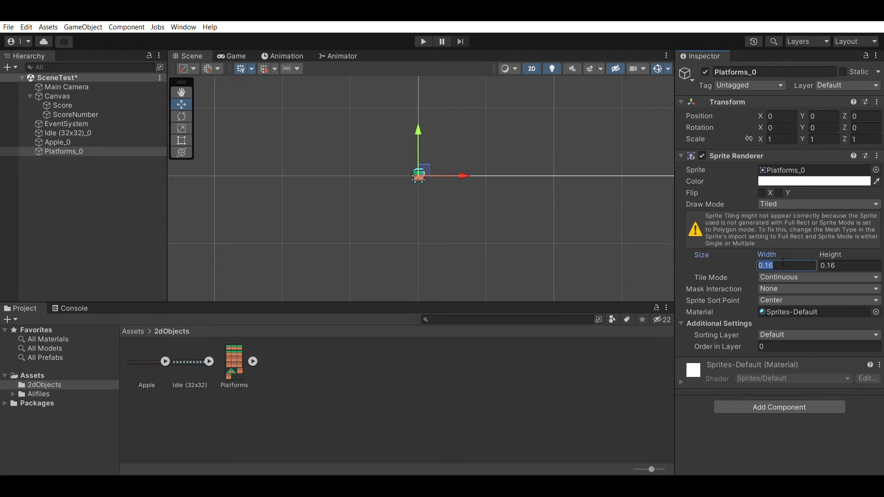
type("5")
left_click(811, 277)
left_click(798, 288)
mouse_move(804, 288)
left_mouse_down()
mouse_move(808, 280)
mouse_move(800, 289)
left_mouse_up()
left_click(290, 259)
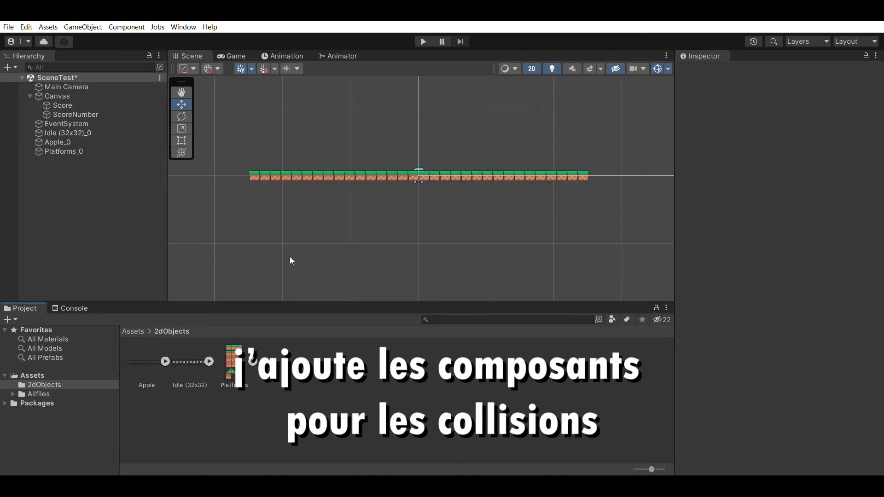
left_click(64, 151)
left_click(792, 266)
key("BackSpace")
type("2")
Step: Scale the platform to 4 by 4 and lower it to Y -0.78
left_click_drag(418, 157, 418, 177)
left_click(781, 139)
type("4")
key("Tab")
type("4")
left_click_drag(418, 147, 421, 175)
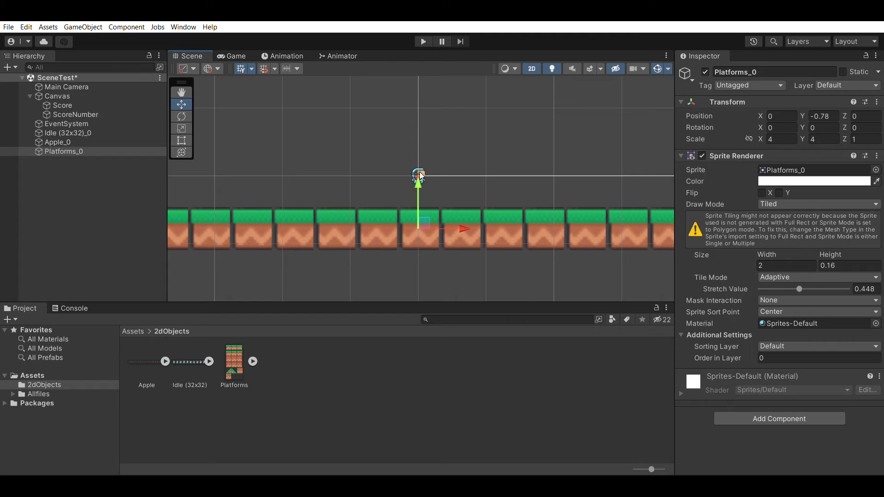
Step: Scale the player sprite to 4 × 4 and give it a Box Collider 2D
left_click(58, 142)
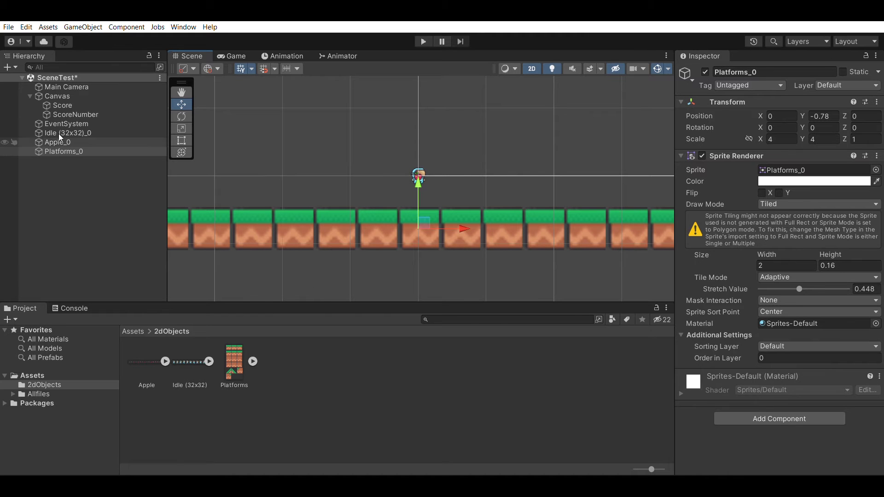
left_click(418, 175)
double_click(782, 139)
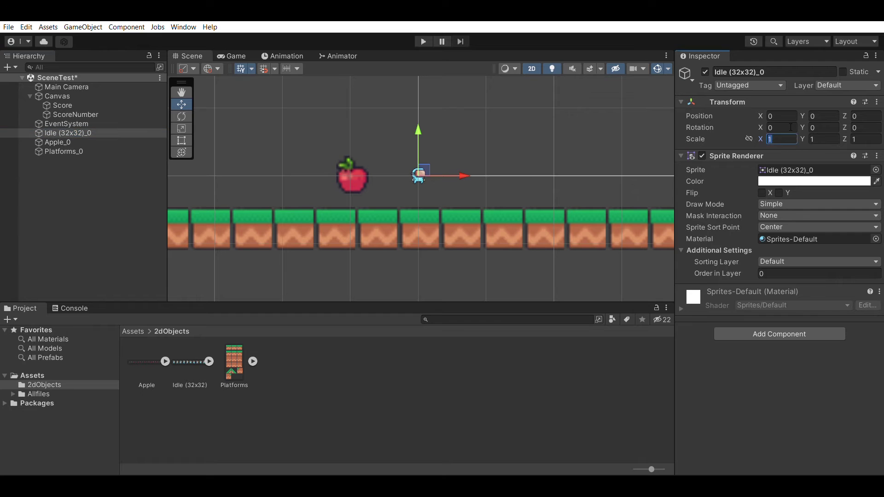
type("5")
double_click(824, 139)
type("5")
key("BackSpace")
type("4")
double_click(781, 139)
type("4")
left_click(431, 361)
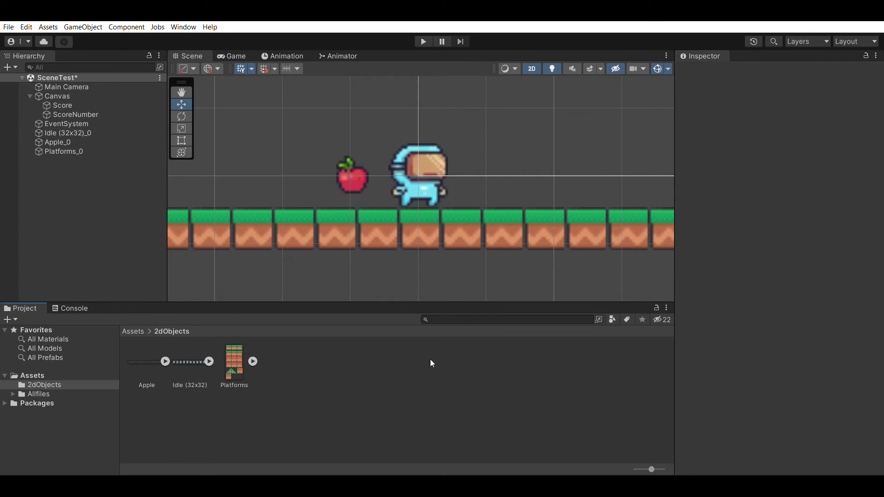
left_click(779, 334)
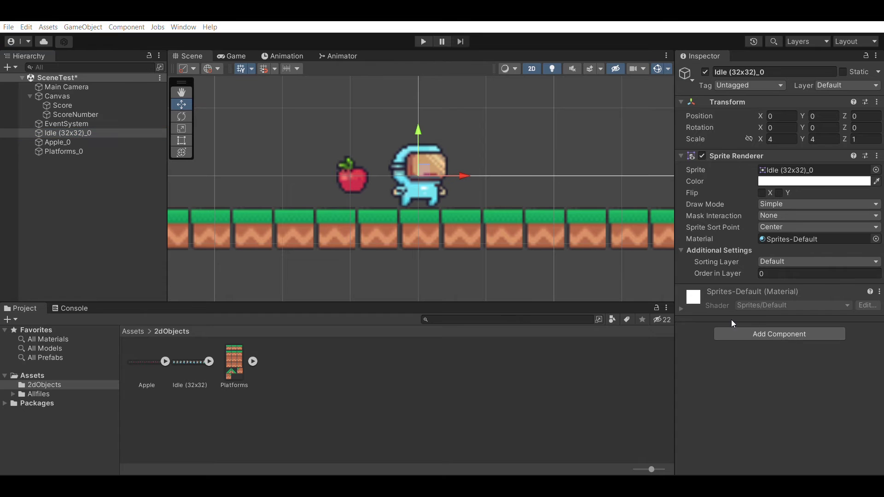
left_click(731, 319)
Step: Stretch the platform's Box Collider 2D so it covers every tile
left_click(333, 159)
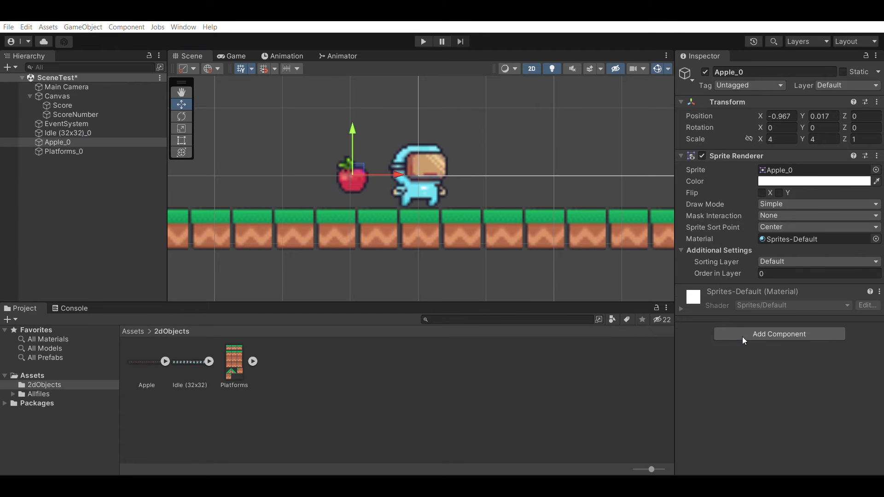
key("Down")
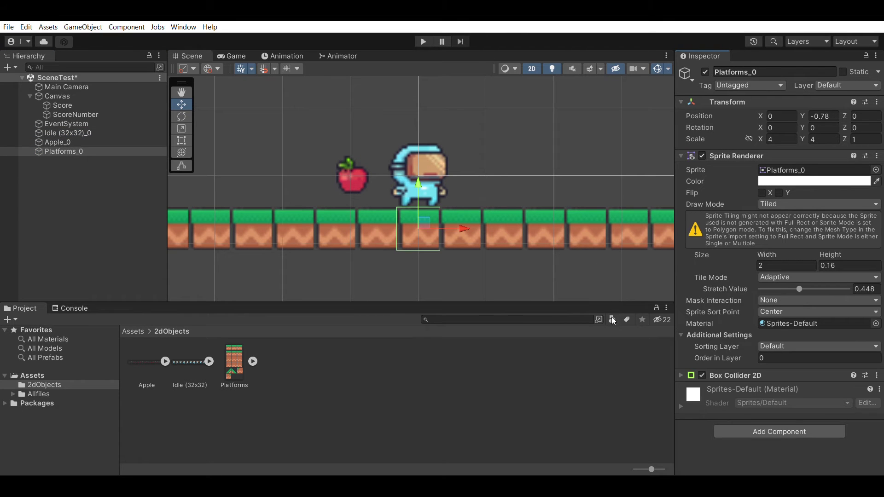
left_click(765, 374)
left_click_drag(440, 229, 673, 229)
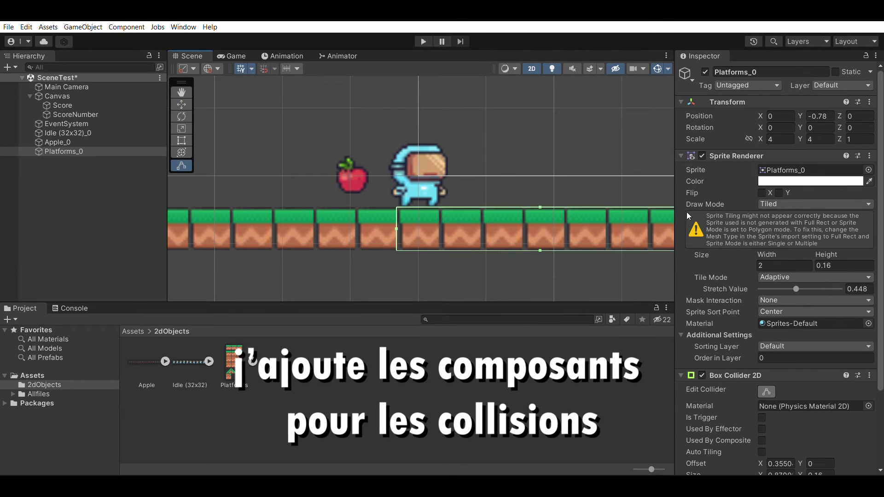
scroll(331, 237, "down", 2)
mouse_move(397, 229)
left_mouse_down()
mouse_move(228, 229)
mouse_move(205, 220)
left_mouse_up()
Step: Give the player a dynamic Rigidbody 2D, test it in Play mode, then select the apple
left_click(129, 132)
left_click(755, 472)
left_click(767, 338)
left_click(424, 41)
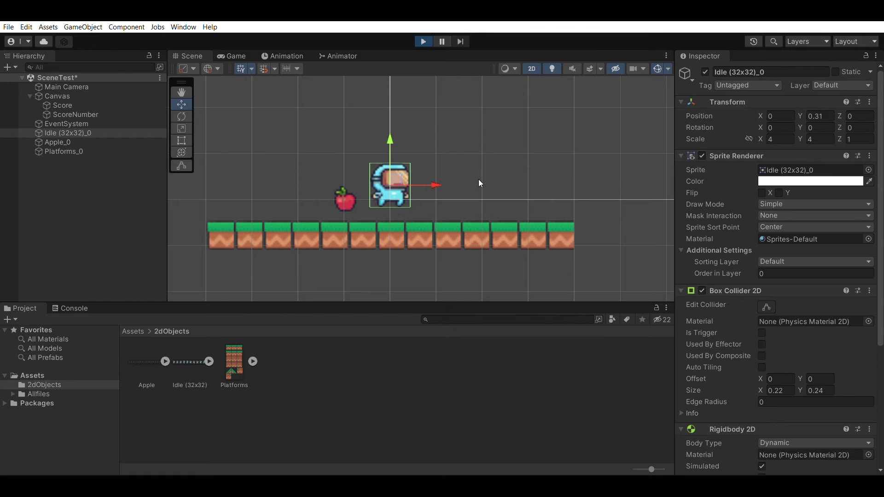
left_click(423, 41)
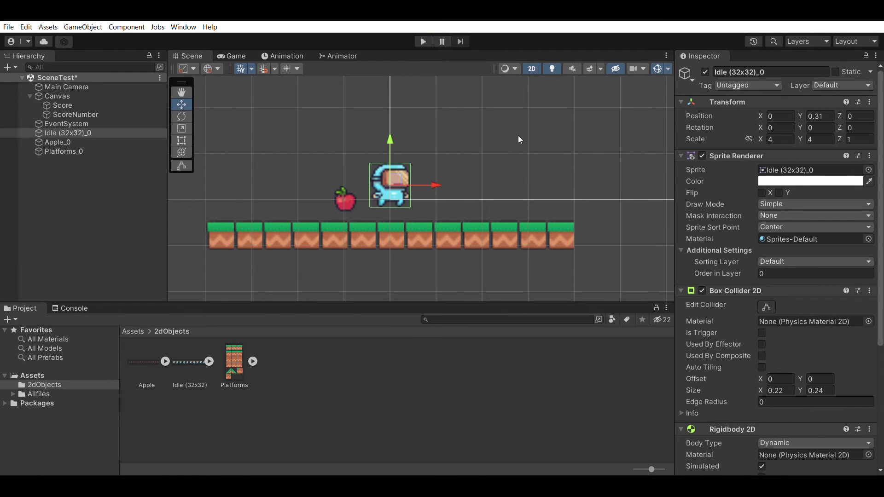
left_click(348, 191)
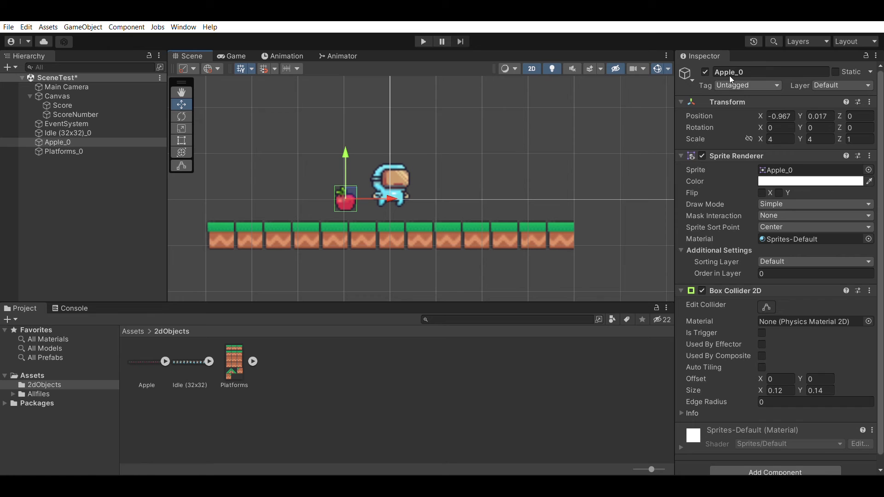
left_click(733, 175)
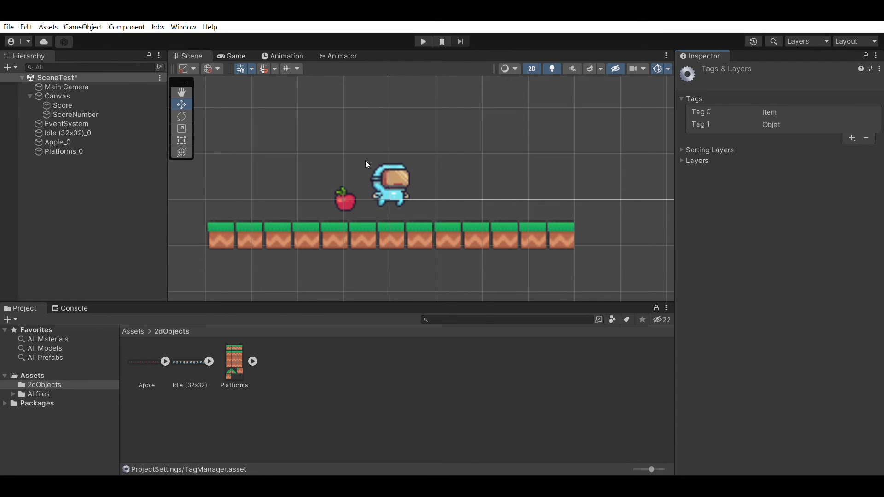
Step: Create a 'joueur' tag and assign it to the player character
left_click(379, 187)
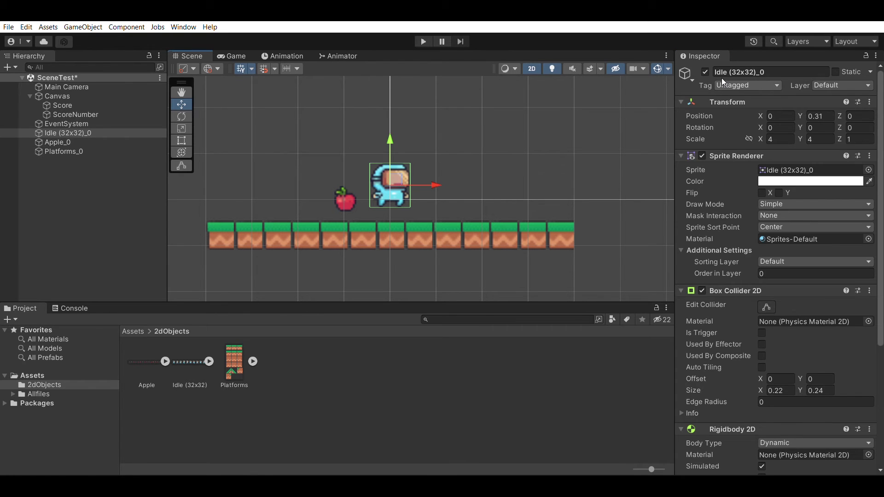
left_click(722, 82)
left_click(742, 190)
left_click(852, 137)
left_click(379, 182)
left_click(346, 192)
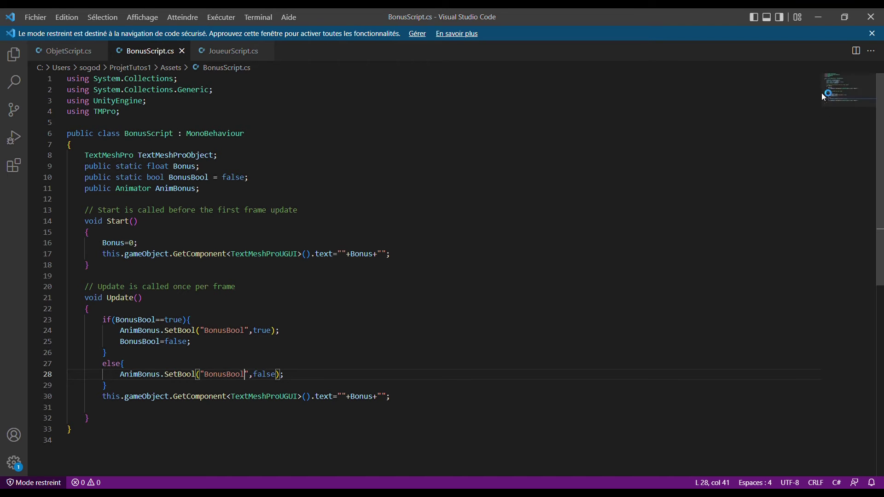
Step: Look over the JoueurScript movement and ObjetScript collision code, then return to Unity's Assets folder
key("ctrl+Page_Down")
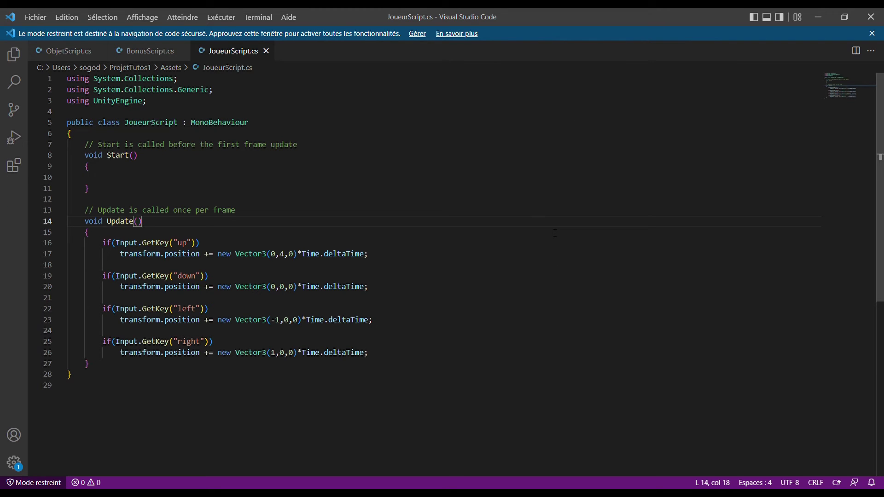
left_click(834, 83)
key("ctrl+Page_Down")
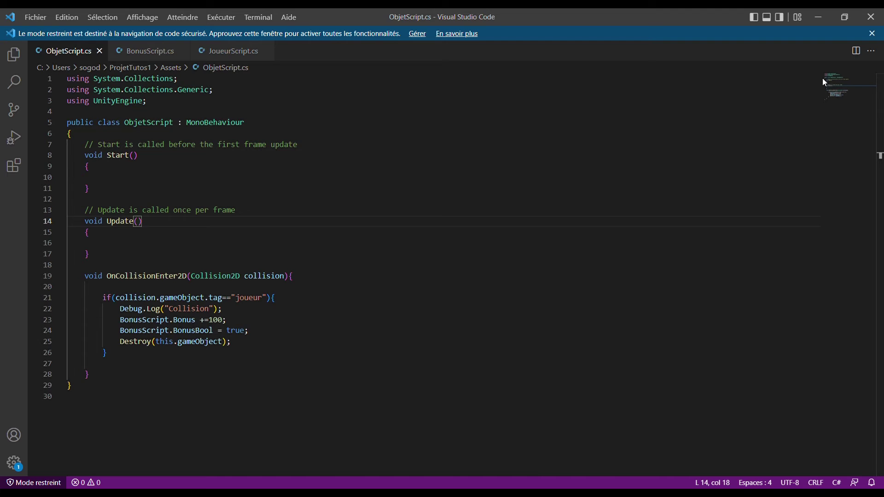
key("alt+Tab")
left_click(341, 442)
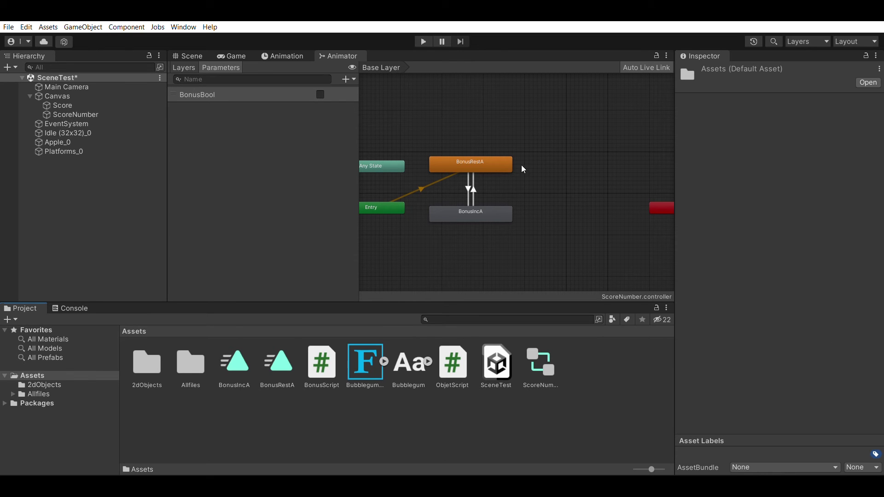
Step: Name the new C# script 'joueurScript'
type("joueurScript")
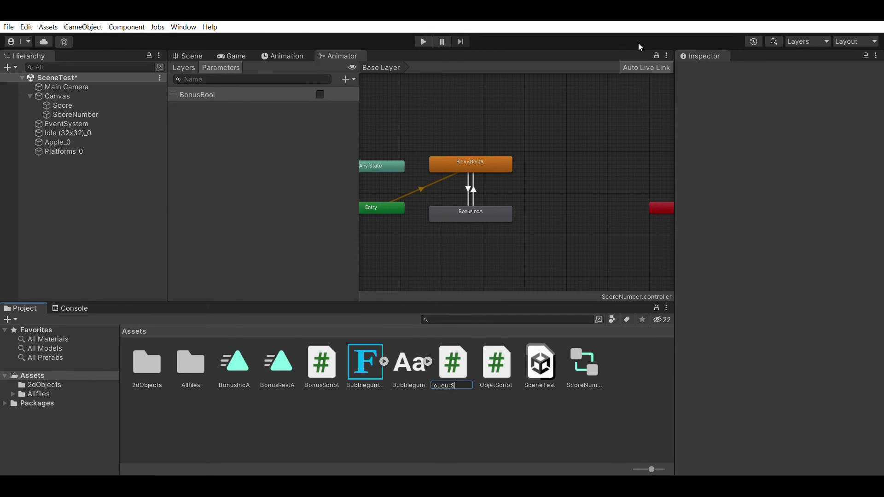
key("Return")
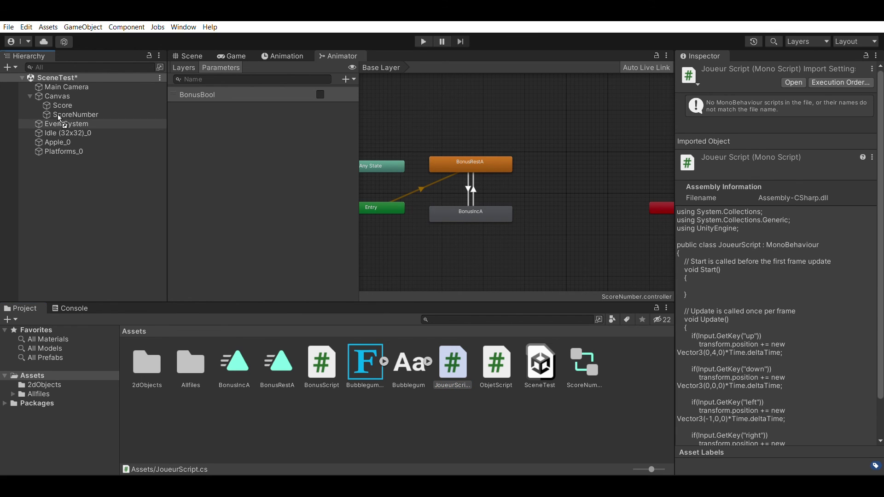
Step: Attach BonusScript to ScoreNumber, remove the duplicate, and link its animator to Anim Bonus
left_click(497, 364)
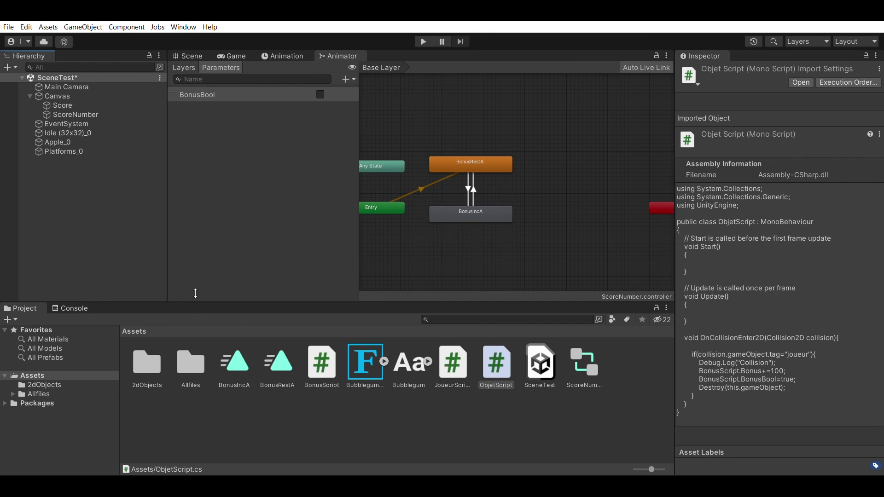
left_click(315, 355)
left_click_drag(315, 355, 74, 115)
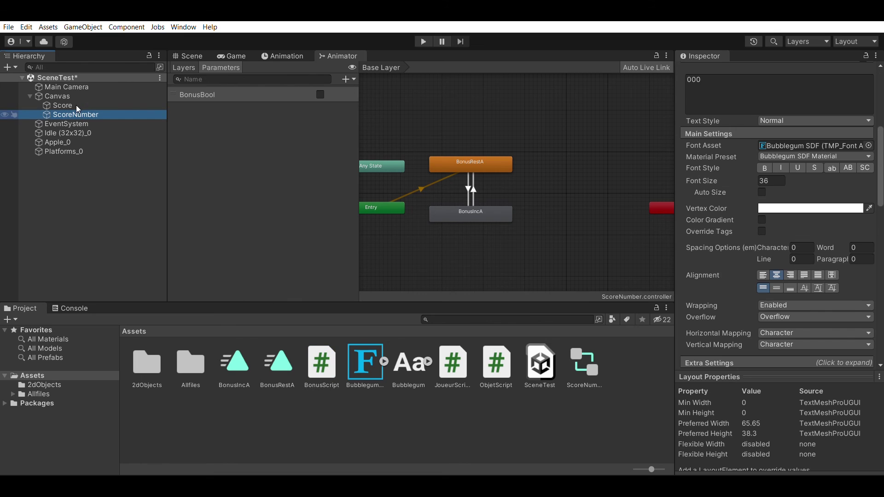
scroll(813, 193, "down", 10)
left_click(824, 149)
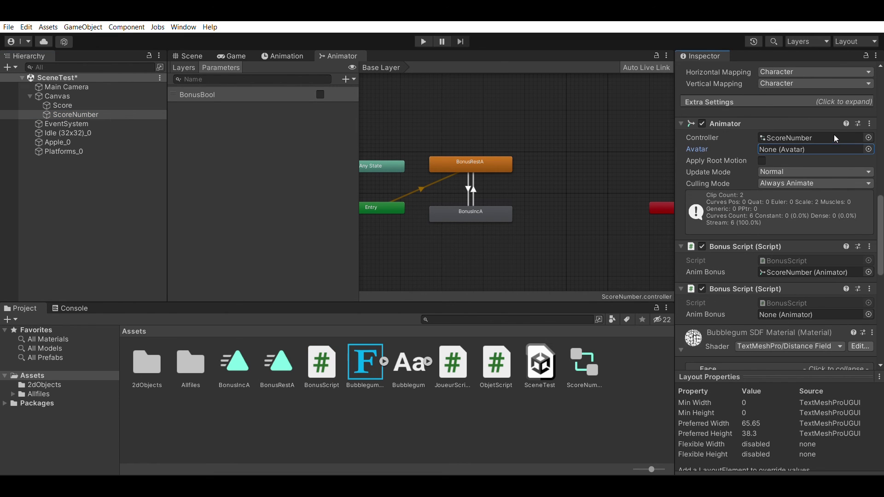
left_click(870, 246)
left_click(818, 262)
left_click_drag(76, 115, 810, 272)
Step: Attach JoueurScript to the player, remove it from the apple, and run the game
left_click(68, 133)
left_click(460, 357)
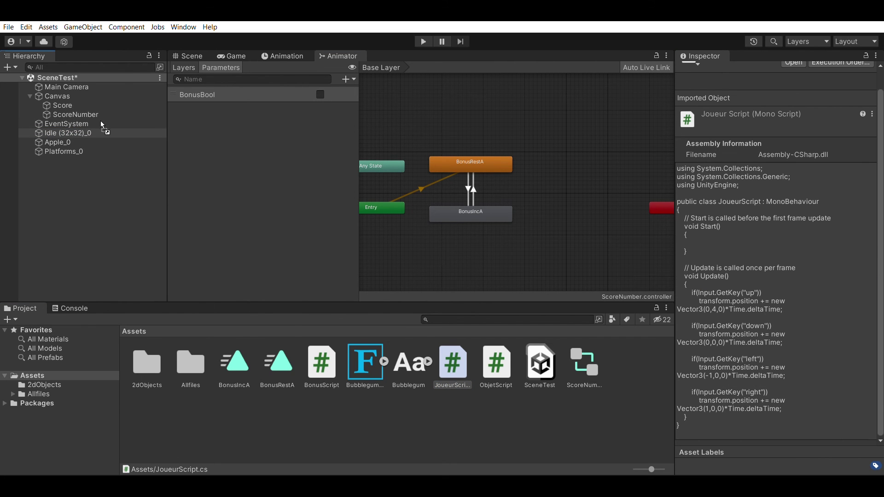
left_click(97, 133)
scroll(869, 359, "down", 5)
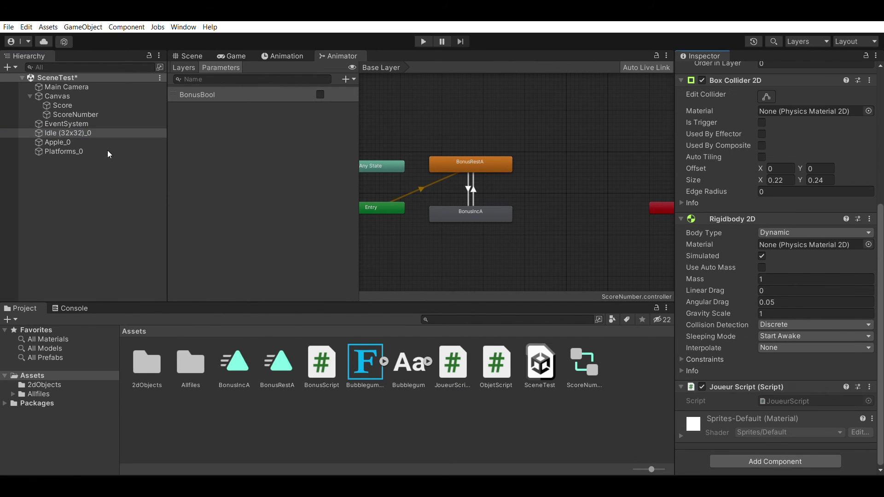
left_click(58, 142)
left_click(870, 387)
left_click(820, 404)
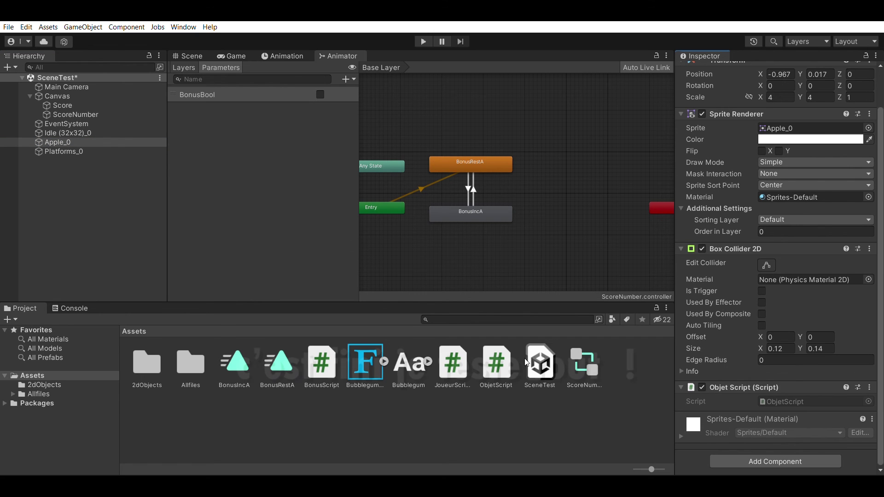
left_click(350, 98)
left_click(423, 41)
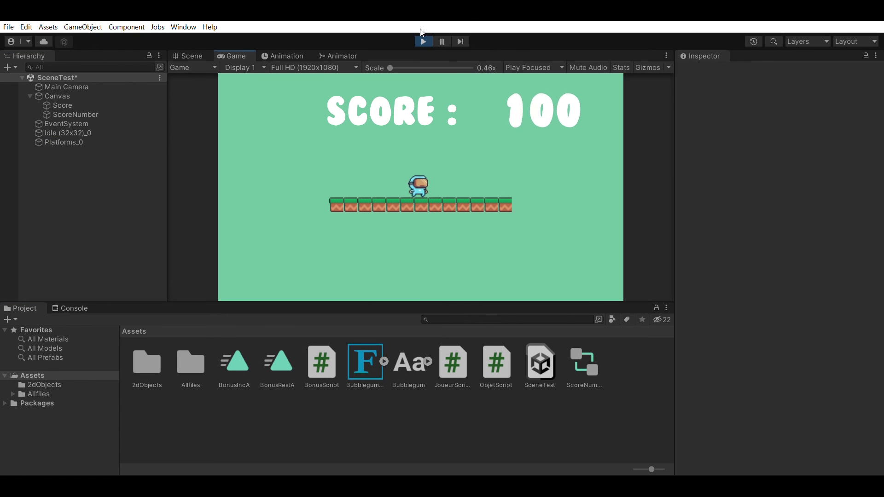
Step: Stop the test and duplicate the apple, spreading the copies along the platform
left_click(423, 42)
left_click(58, 142)
key("ctrl+d")
mouse_move(348, 180)
left_mouse_down()
mouse_move(297, 180)
mouse_move(528, 177)
mouse_move(247, 175)
left_mouse_up()
key("ctrl+d")
key("ctrl+d")
key("ctrl+d")
left_click(322, 115)
Step: Play the game and walk the player right and left to collect apples
left_click(424, 40)
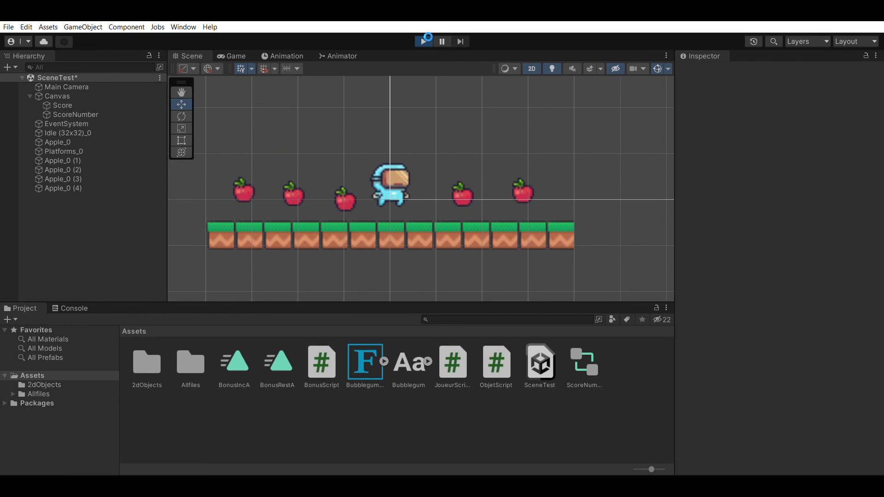
key("Right")
key("Left")
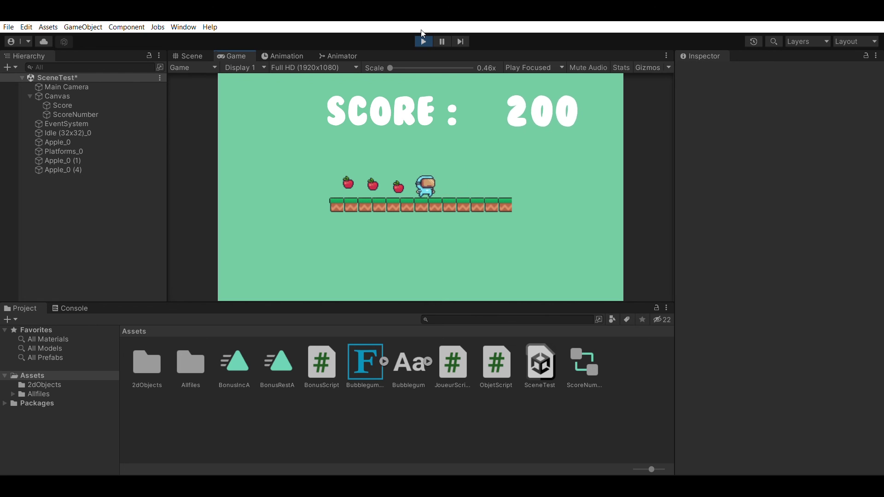